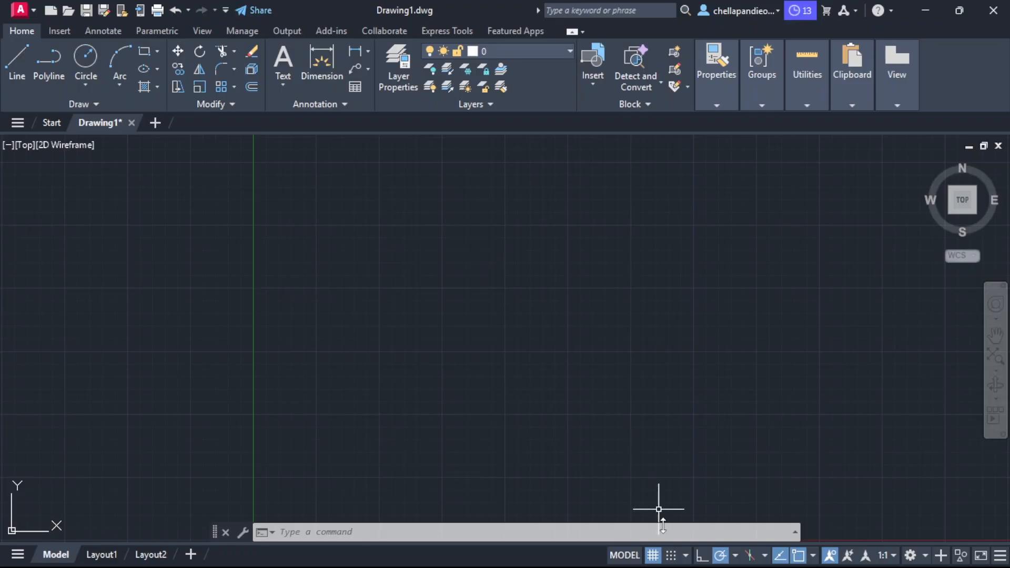
Switch to Paint to review the unit conversion notes and return to AutoCAD
left_click(690, 558)
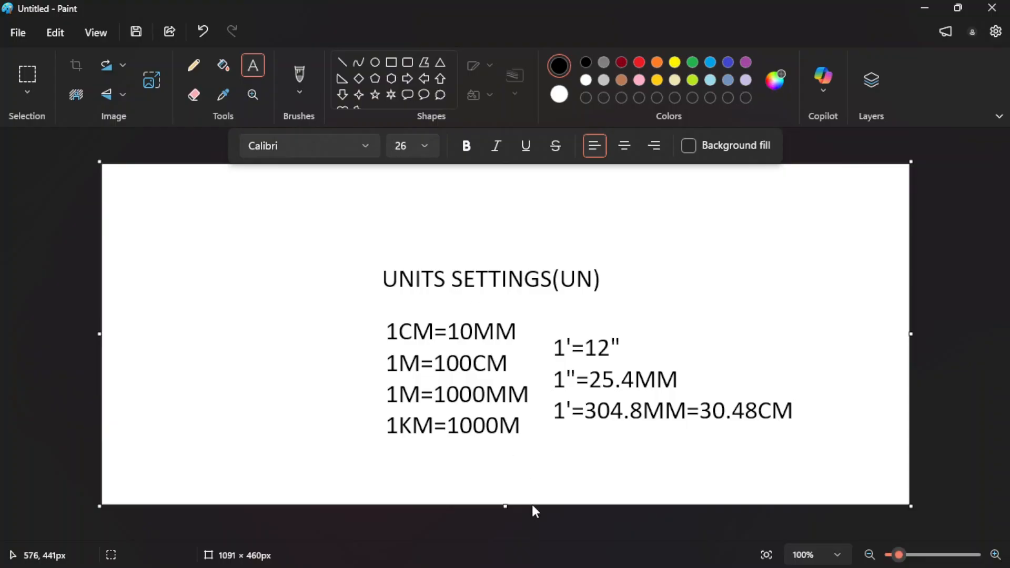
left_click(630, 551)
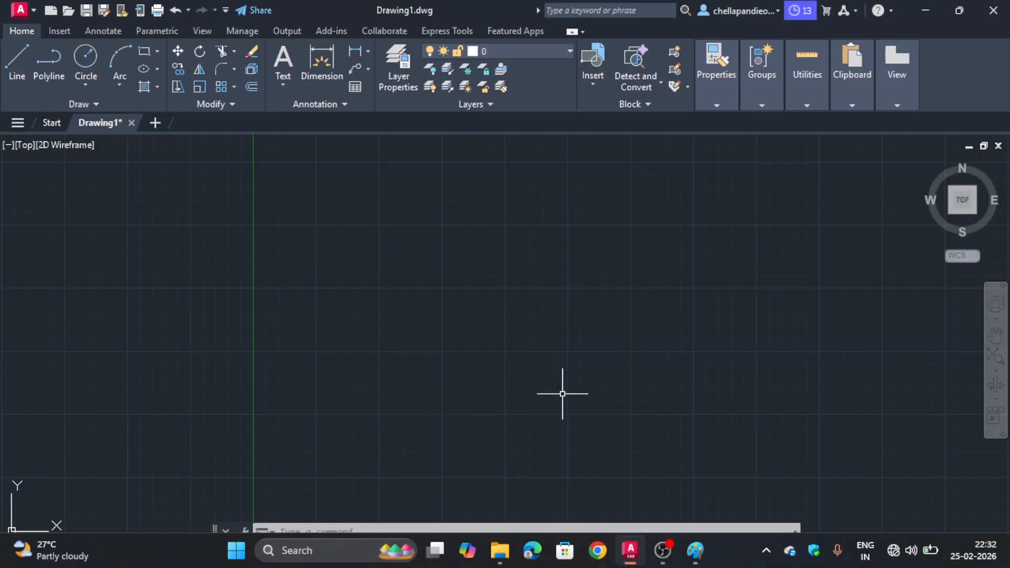
Open the Drawing Units settings with the UN command and move the dialog clear of the ribbon
type("U")
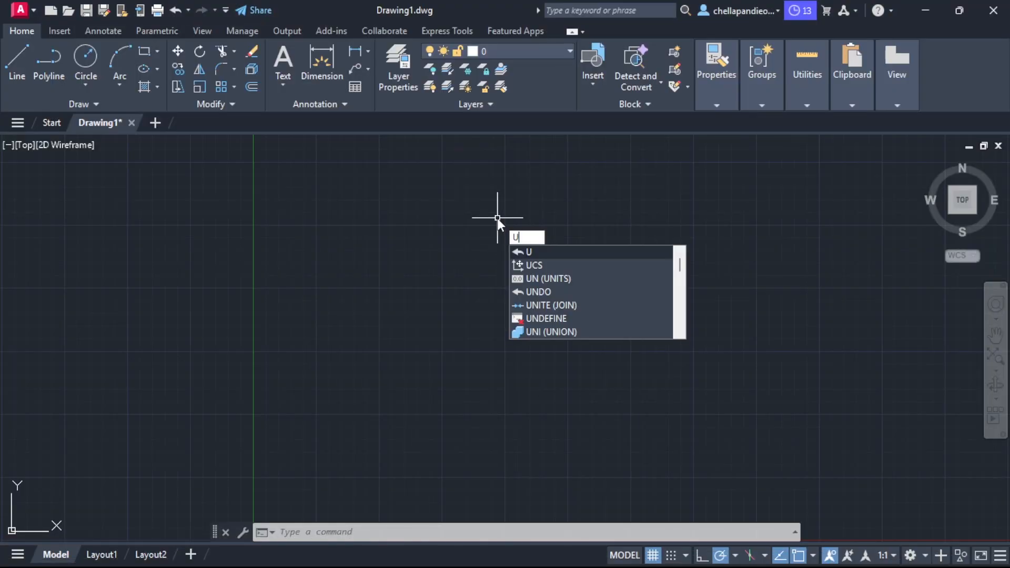
type("N")
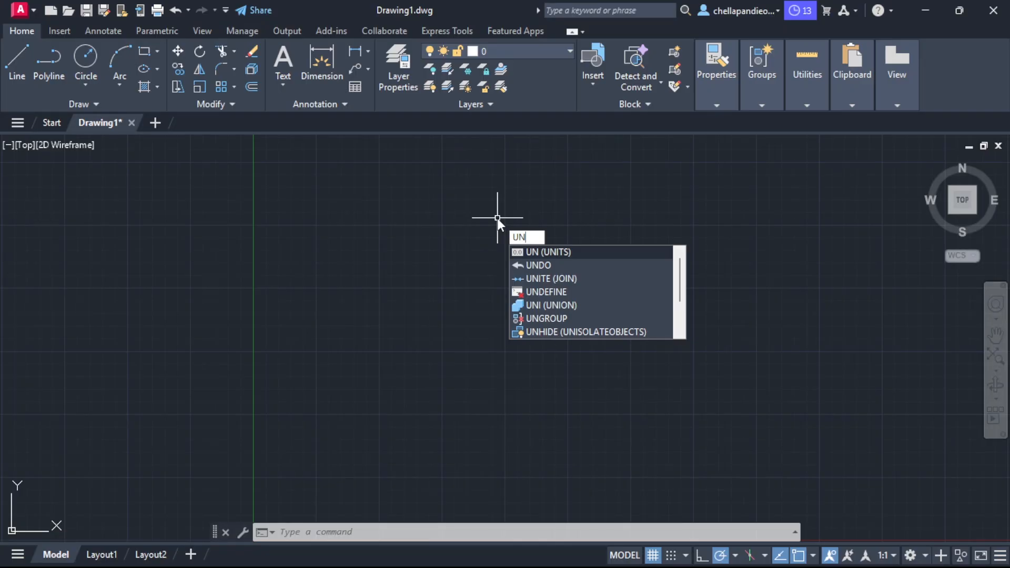
key("Return")
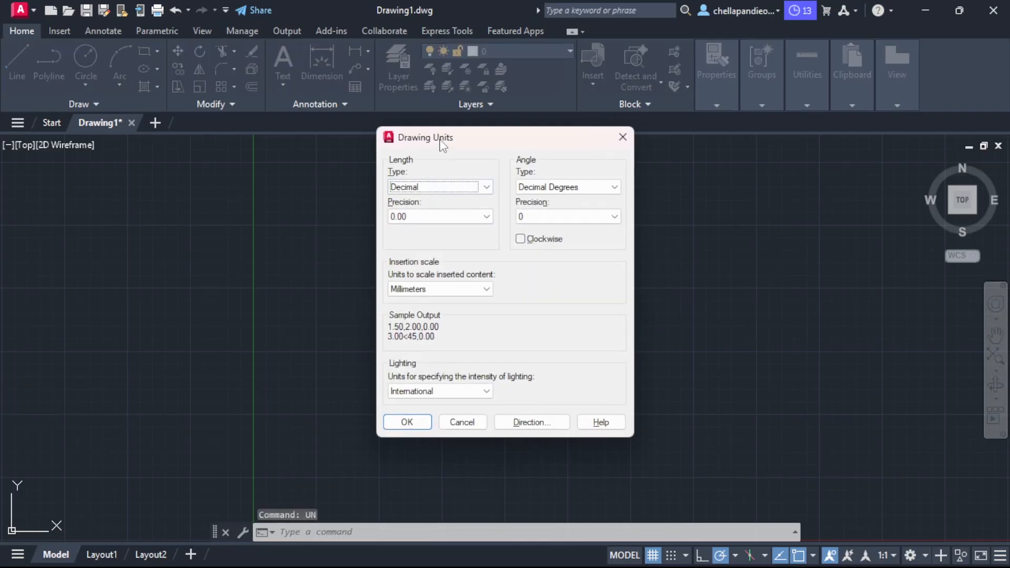
left_click_drag(441, 146, 442, 180)
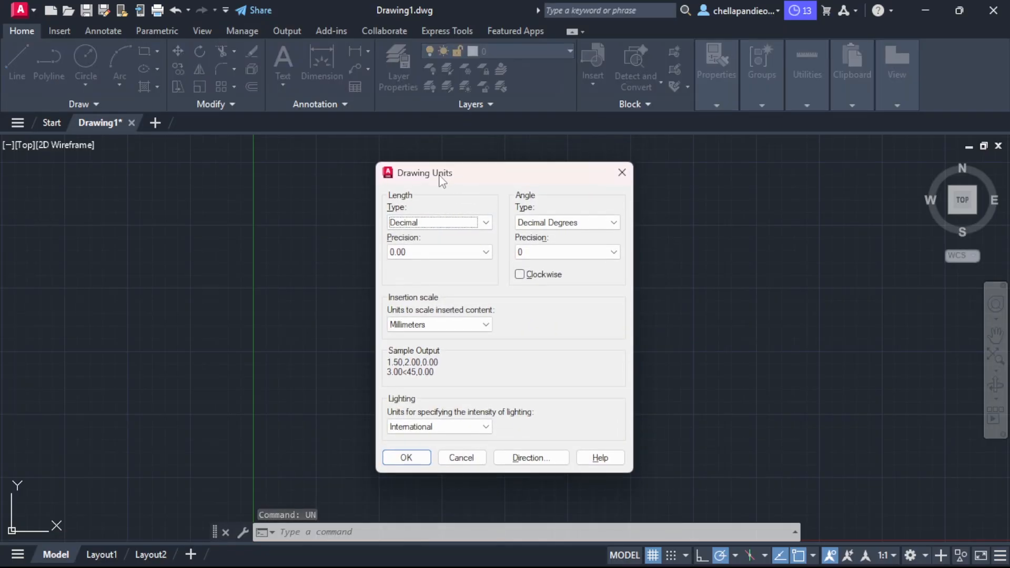
Set the length type to Engineering with a precision of 0'-0"
left_click(487, 226)
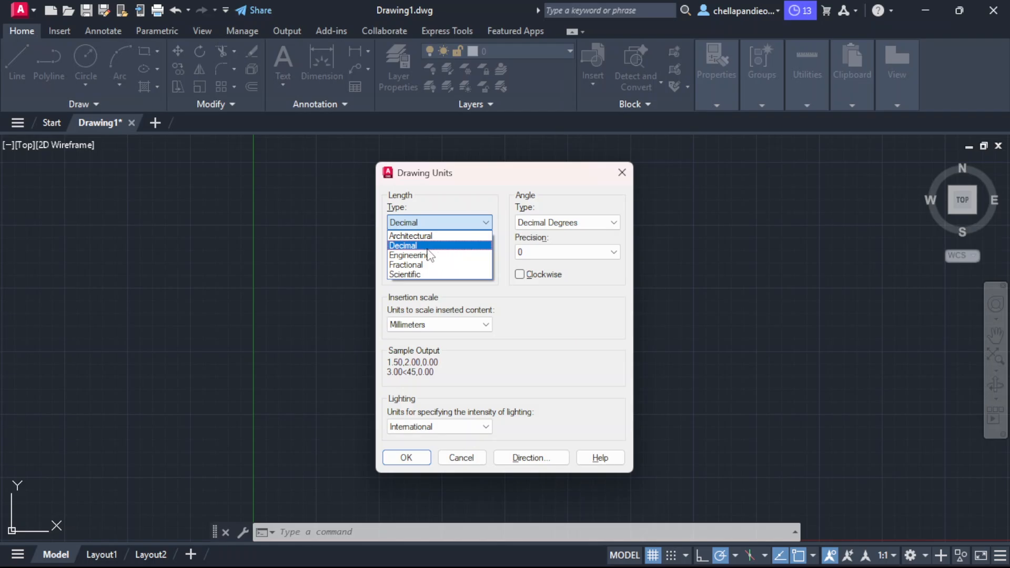
left_click(427, 255)
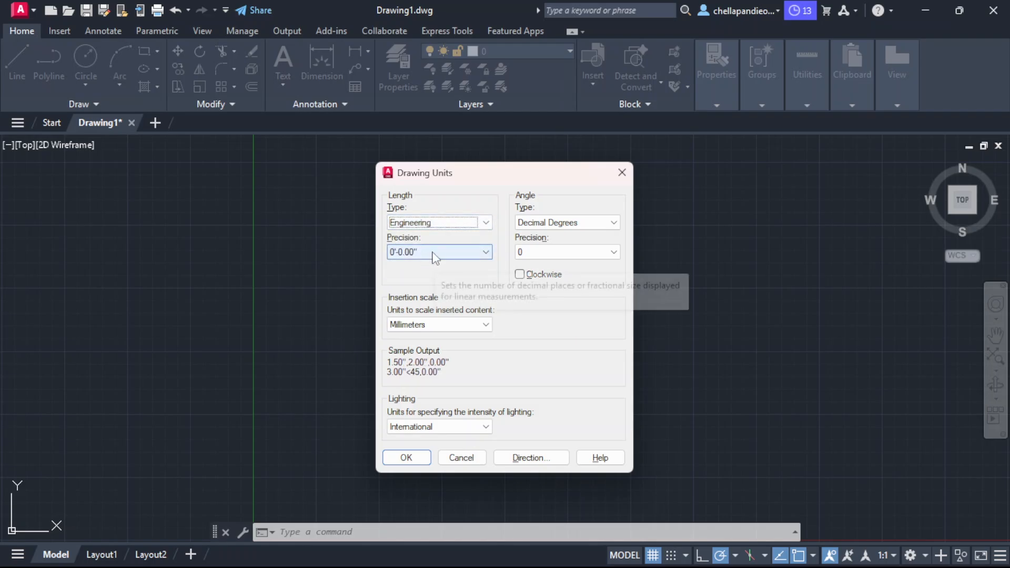
left_click(405, 251)
left_click(405, 261)
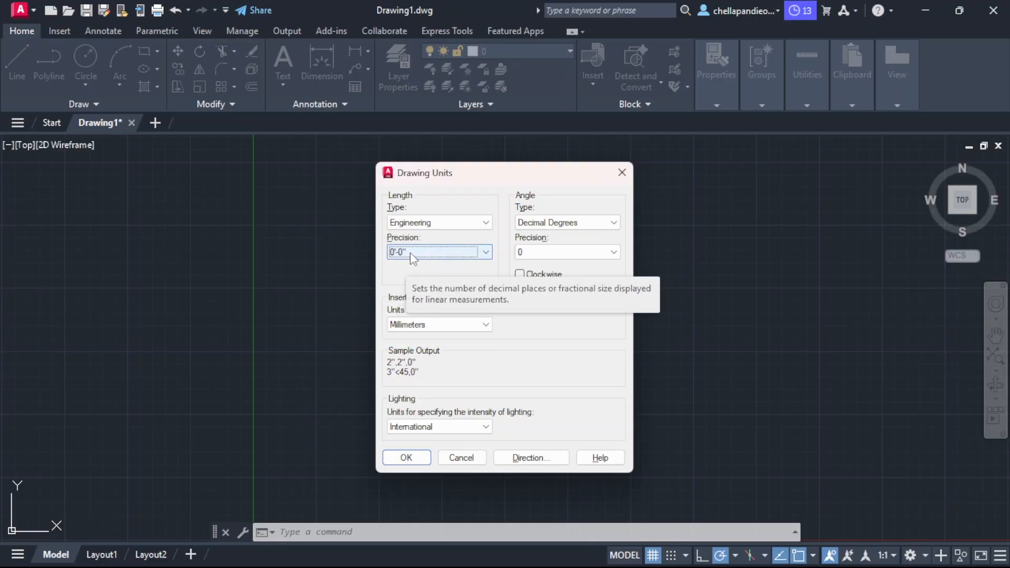
Set the length type to Decimal with 0.00 precision and the insertion scale to Millimeters, and apply the units
left_click(413, 223)
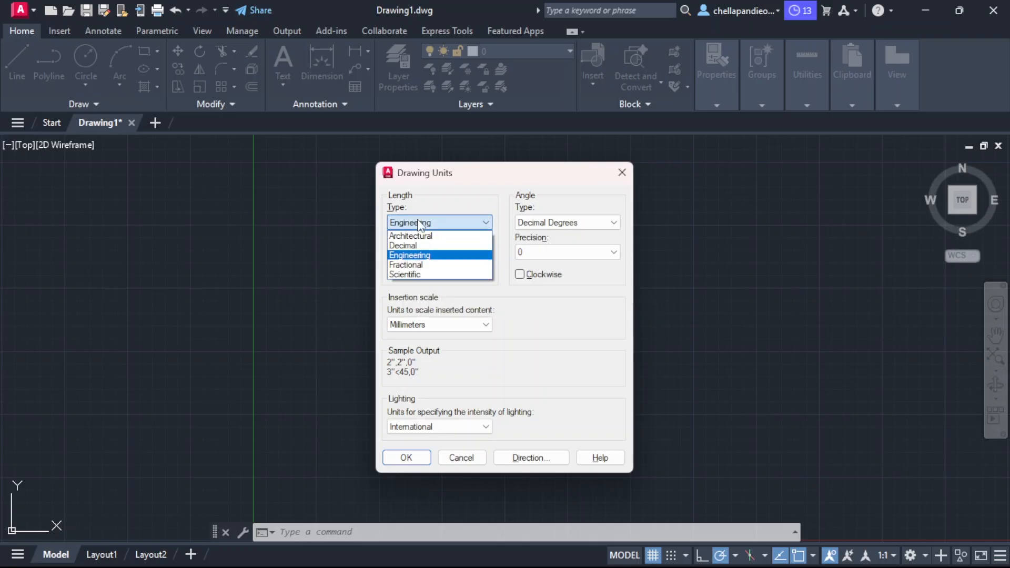
left_click(405, 246)
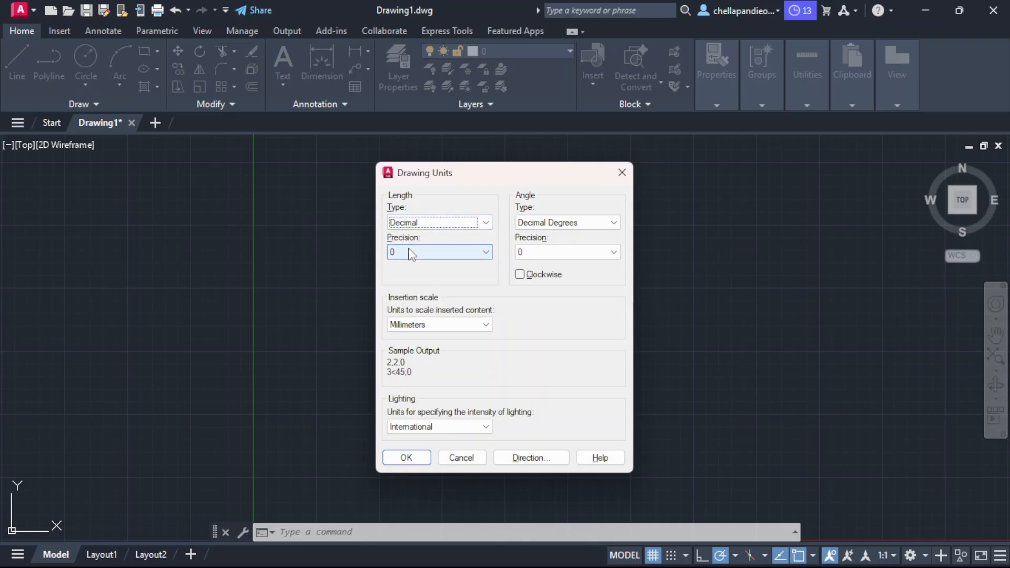
left_click(411, 252)
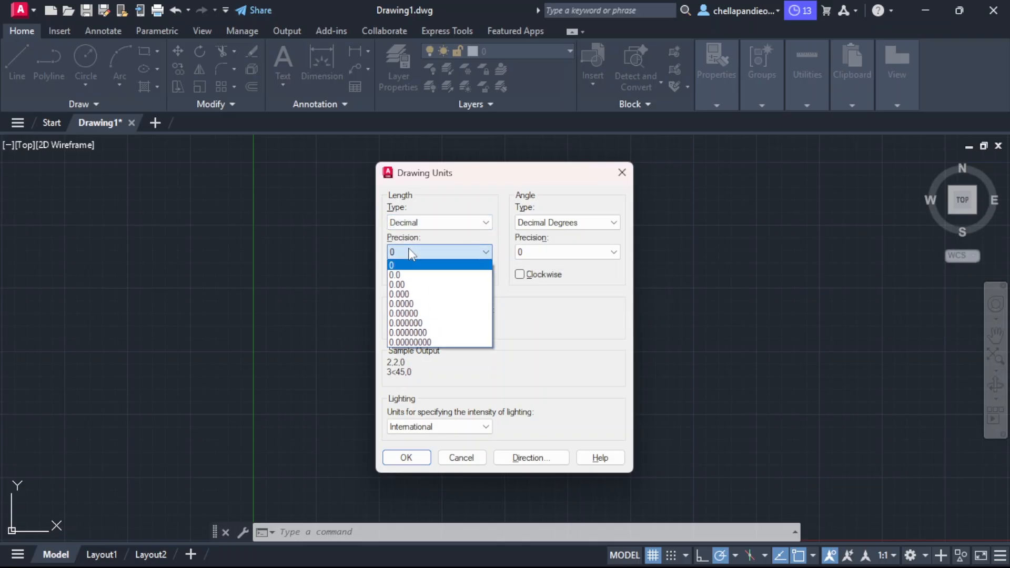
left_click(405, 285)
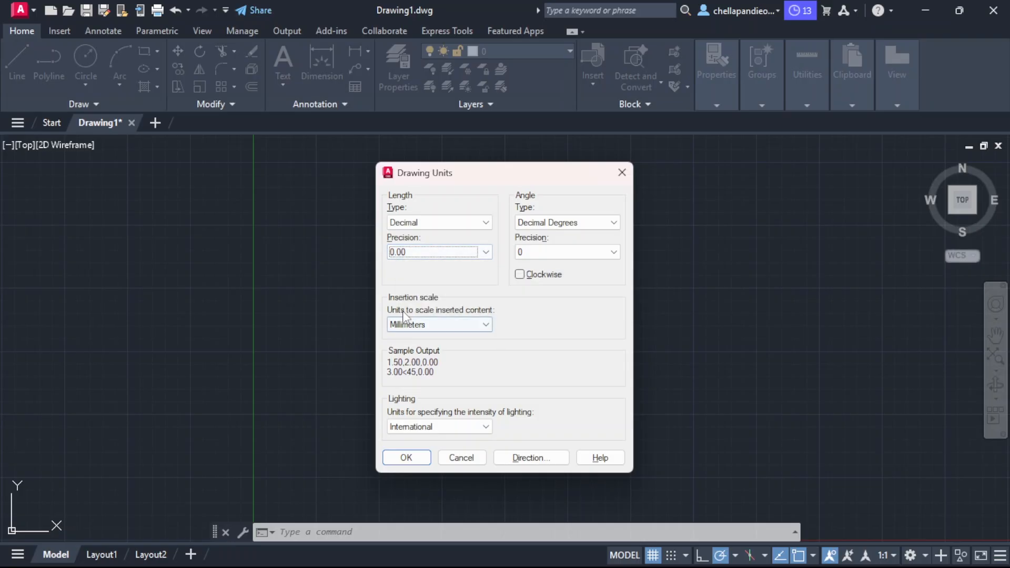
left_click(479, 325)
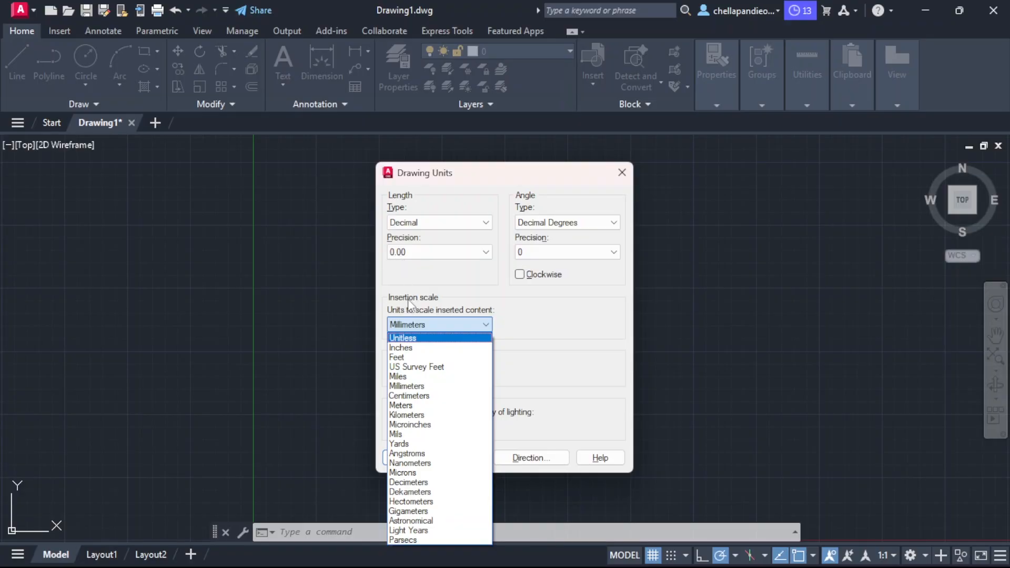
left_click(419, 388)
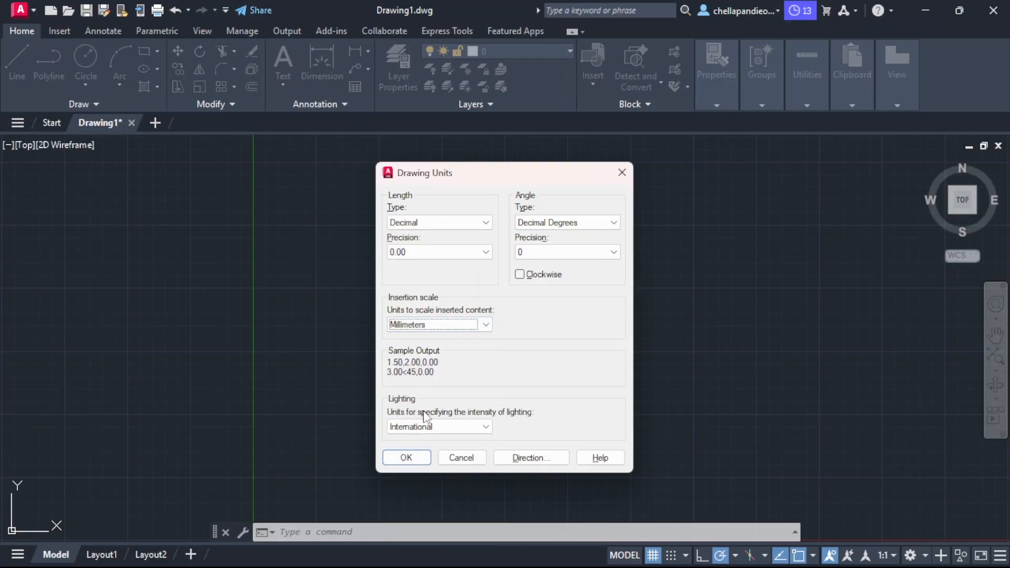
left_click(418, 459)
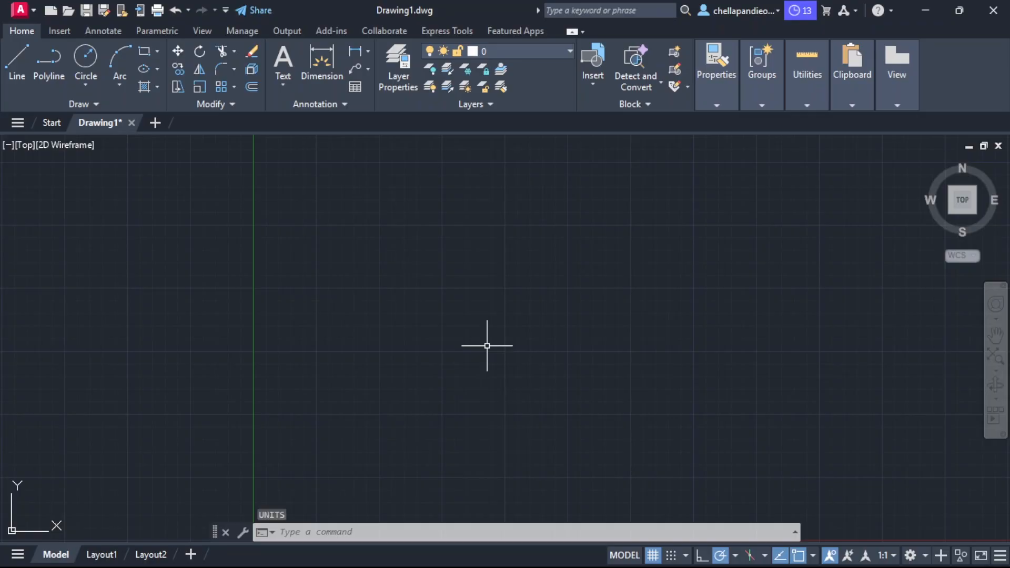
Change the drawing units to Engineering length type with Feet as the insertion scale, accepting the selected values
type("UN")
key("Return")
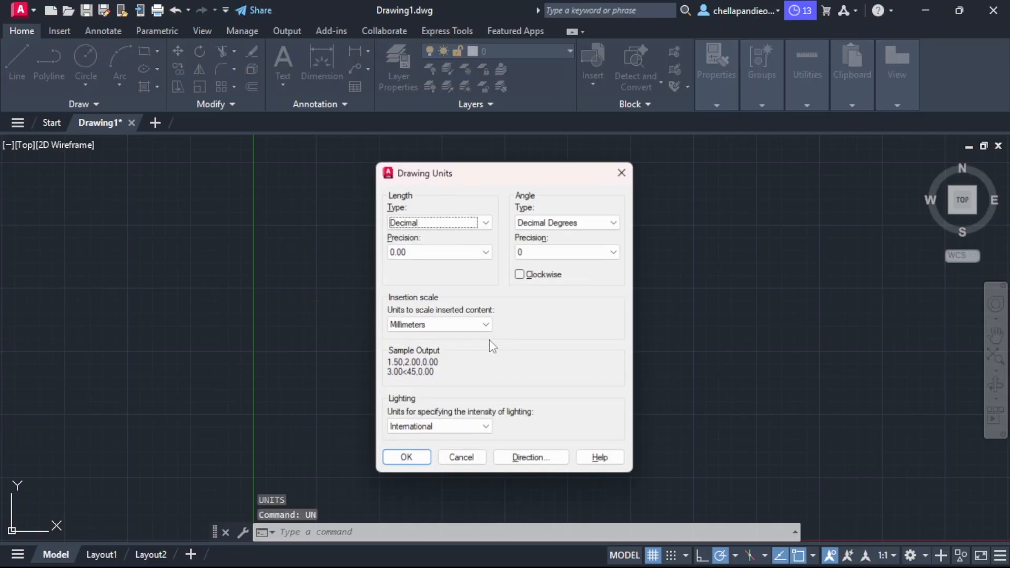
left_click(432, 223)
left_click(422, 262)
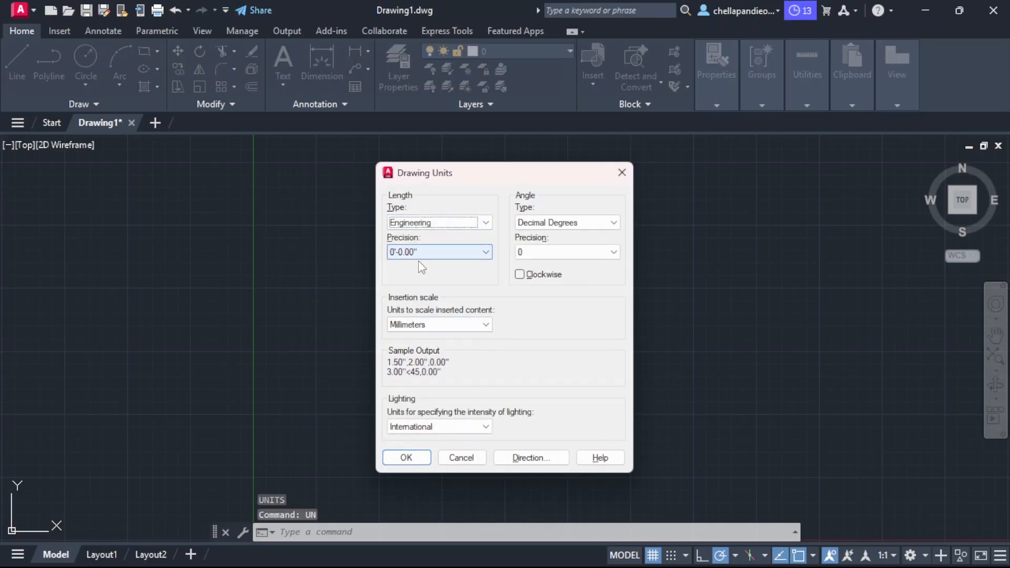
left_click(421, 325)
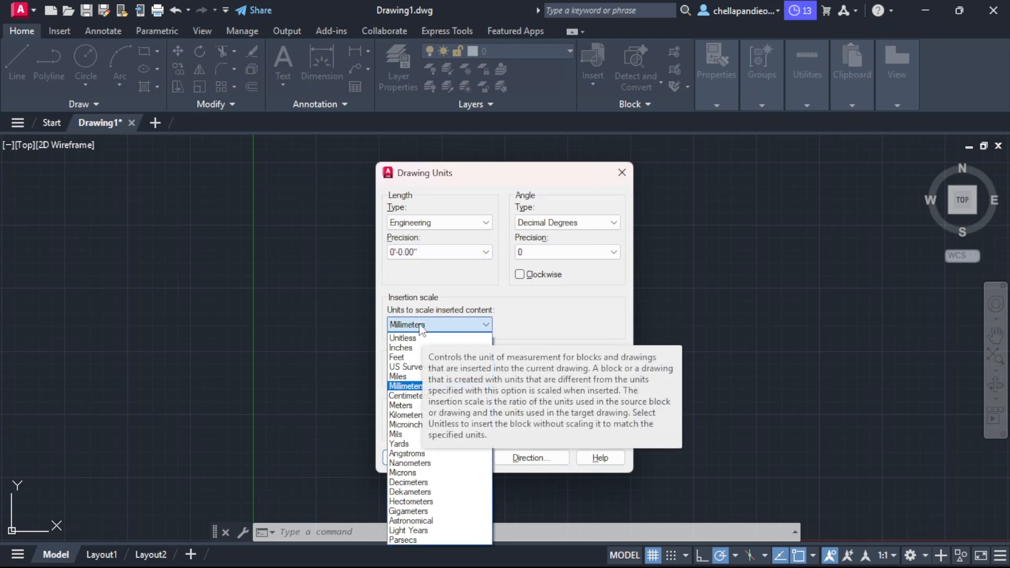
left_click(403, 357)
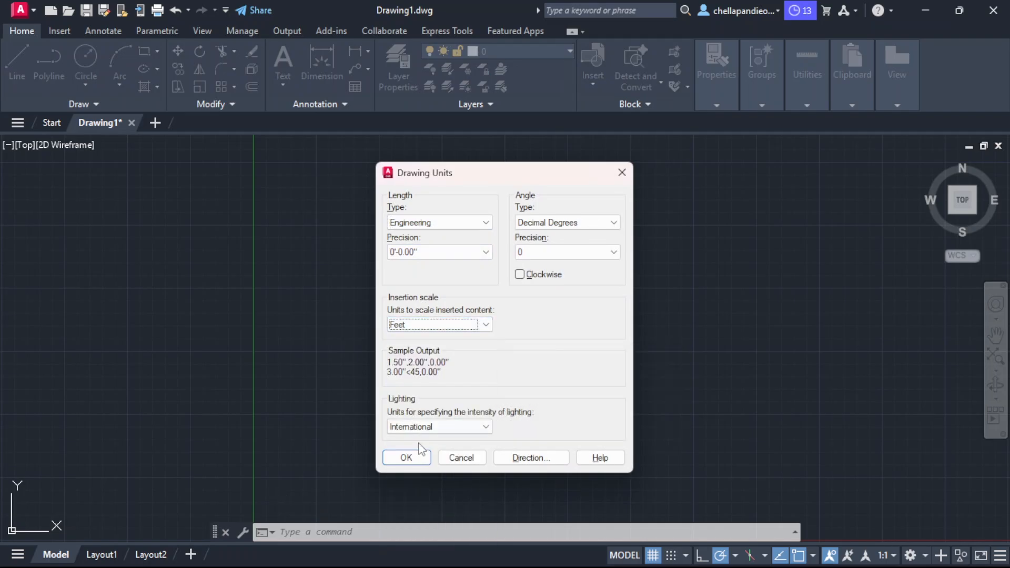
left_click(408, 457)
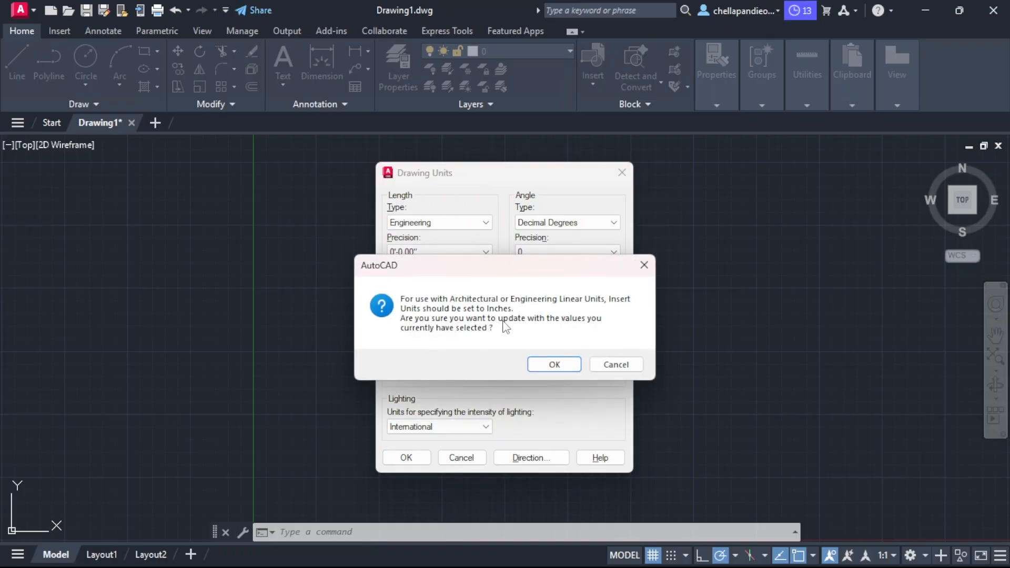
left_click(553, 363)
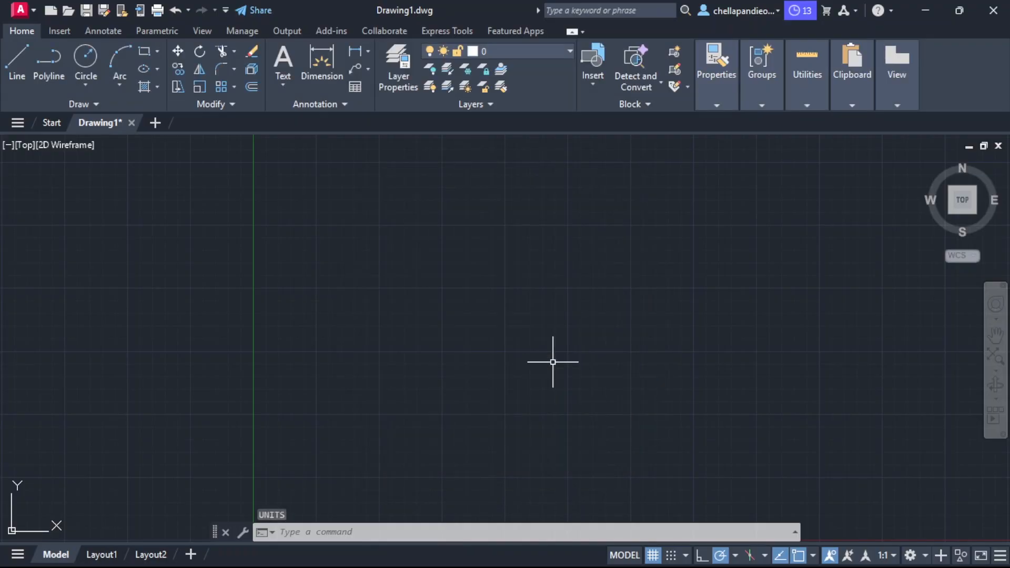
Set the drawing units to Decimal length type with Millimeters as the insertion scale and apply them
type("UN")
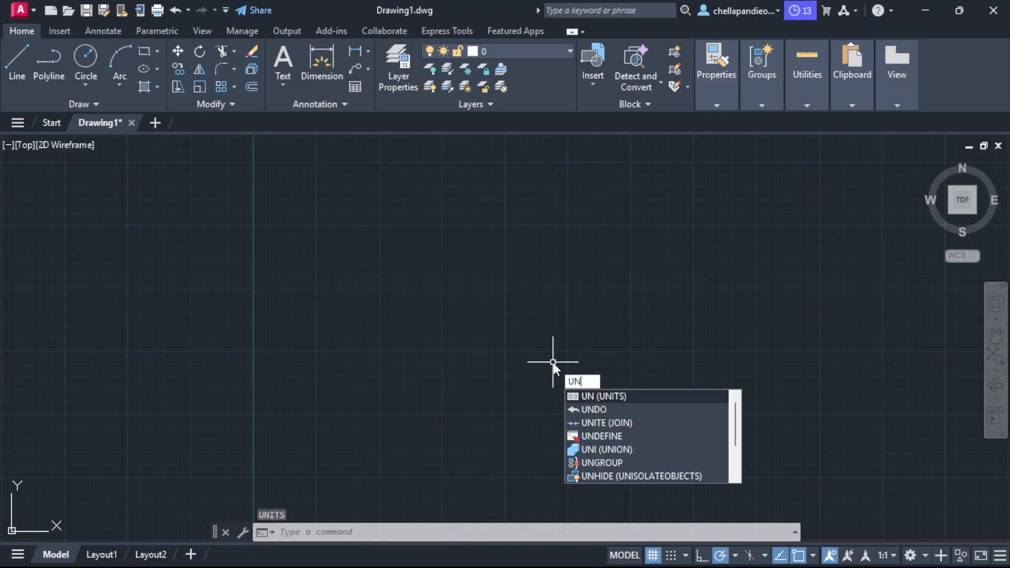
key("Return")
left_click(443, 326)
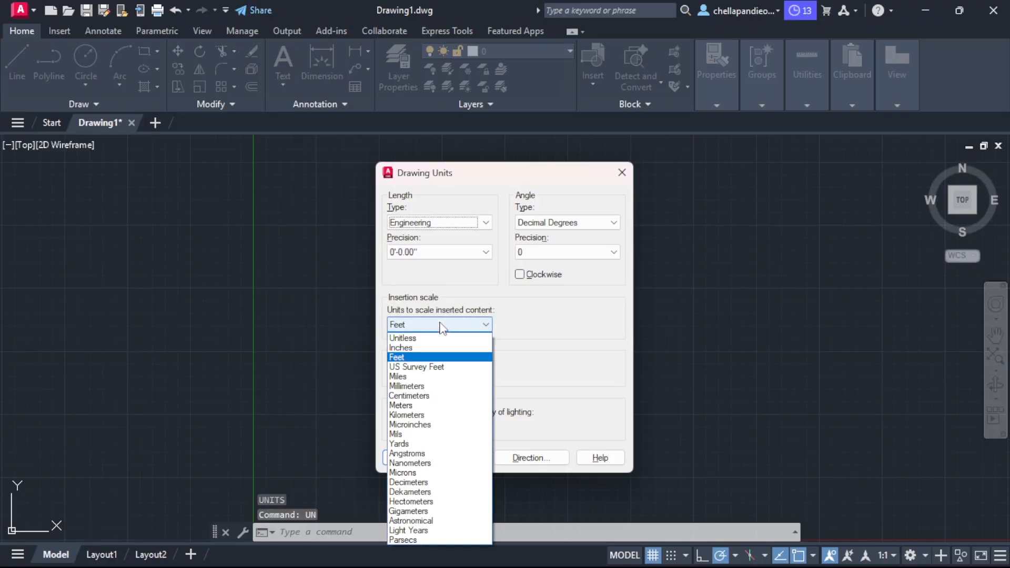
left_click(421, 380)
left_click(416, 223)
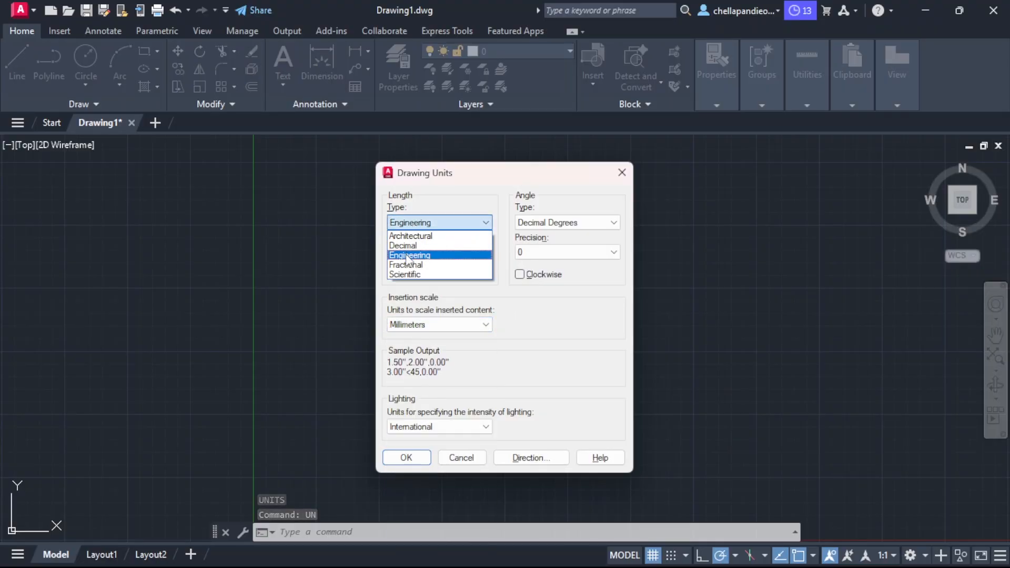
left_click(409, 255)
left_click(410, 226)
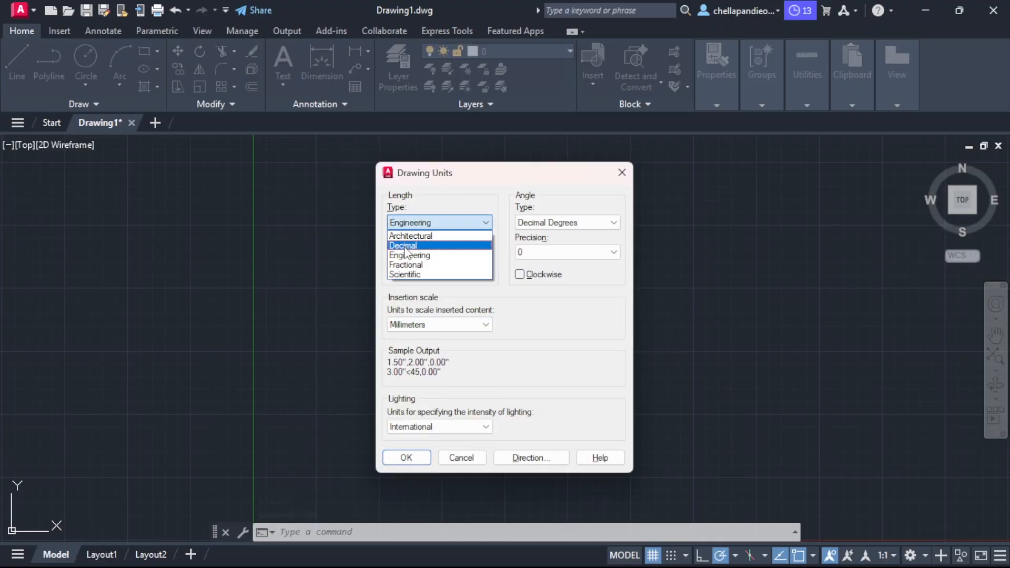
left_click(409, 245)
left_click(406, 458)
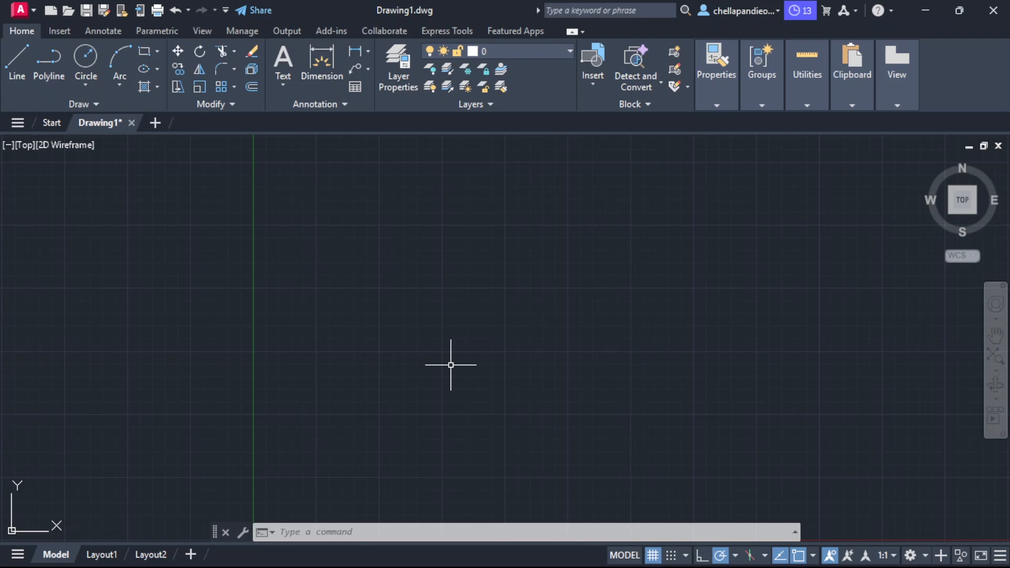
Set the lower left corner of the model space limits to 0,0, viewing the notes in Paint before entering it
type("LIMITS")
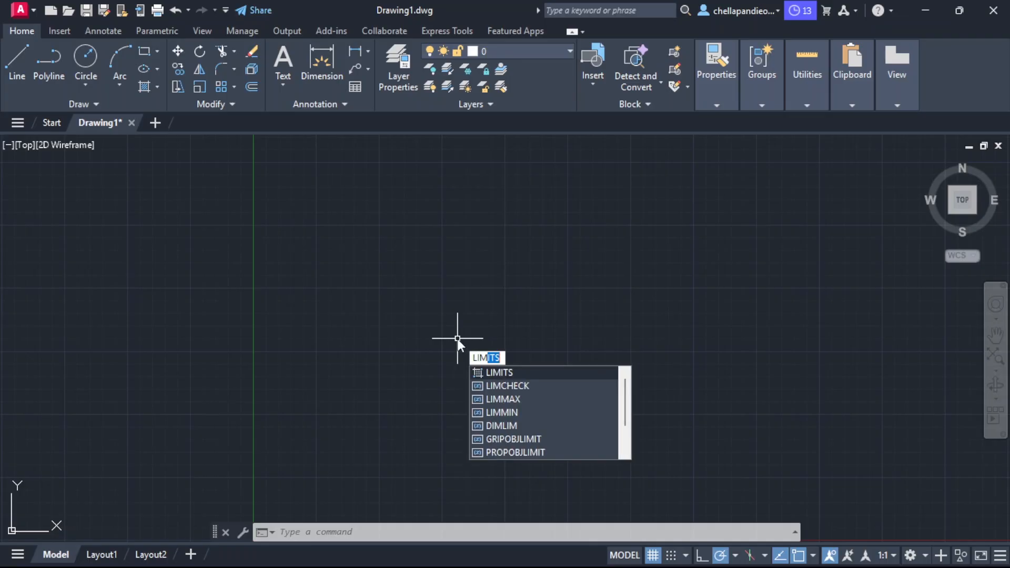
key("Return")
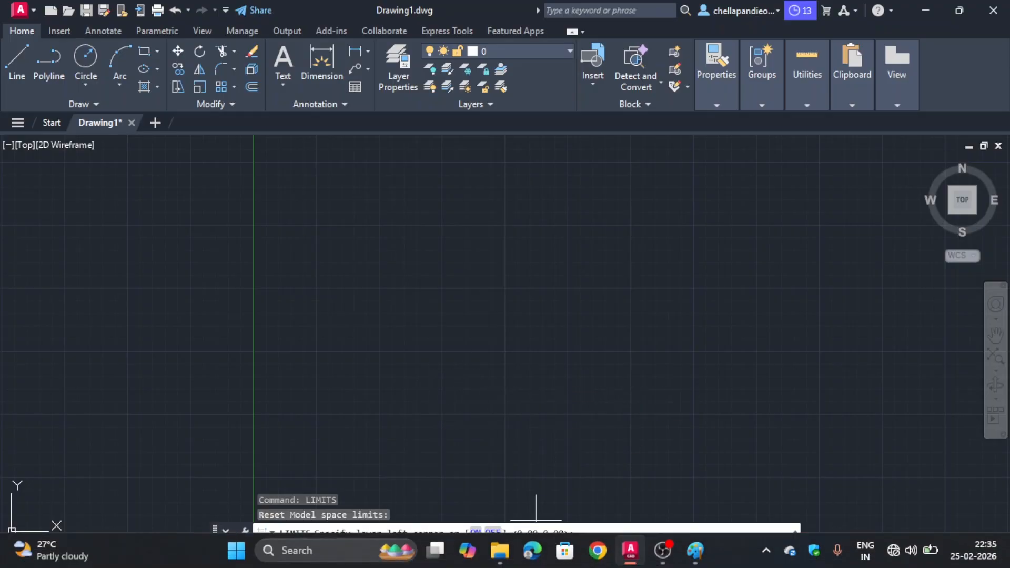
left_click(695, 556)
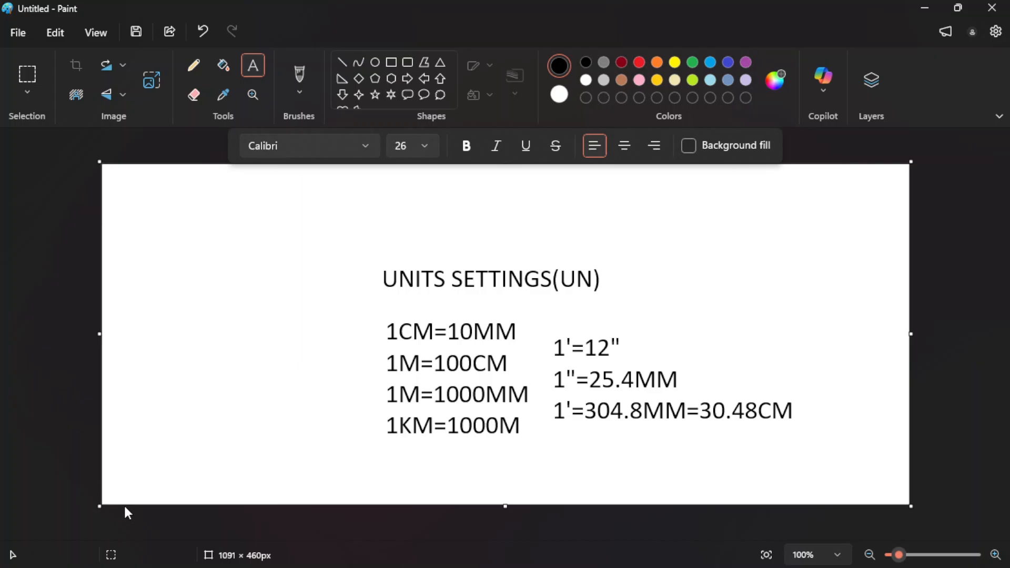
mouse_move(576, 567)
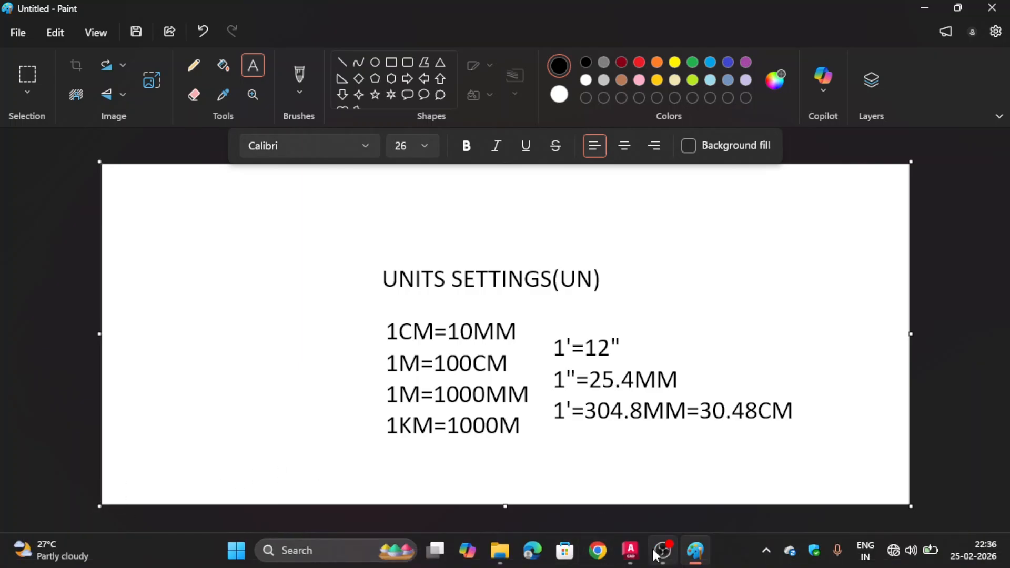
left_click(630, 553)
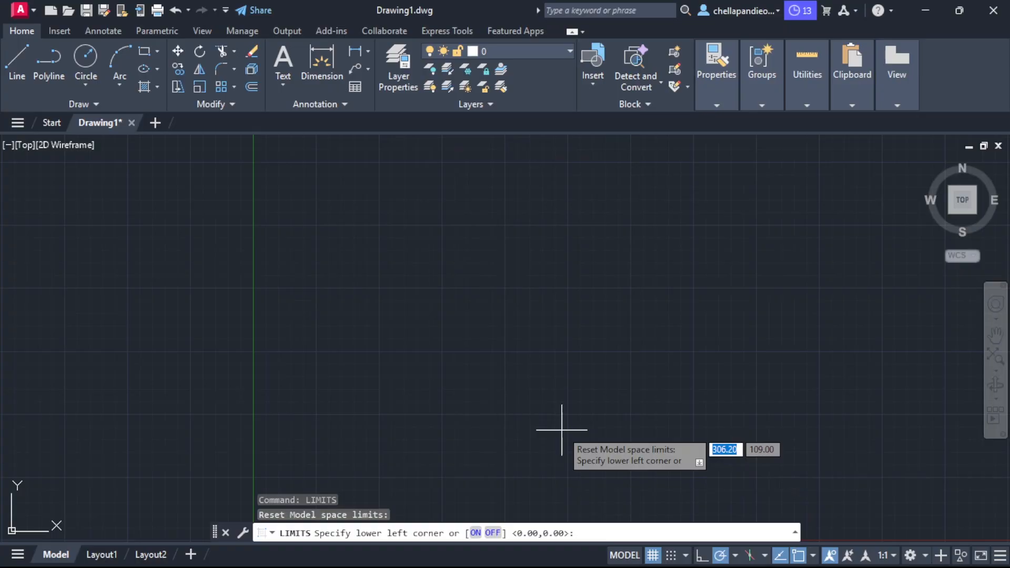
type("0,0")
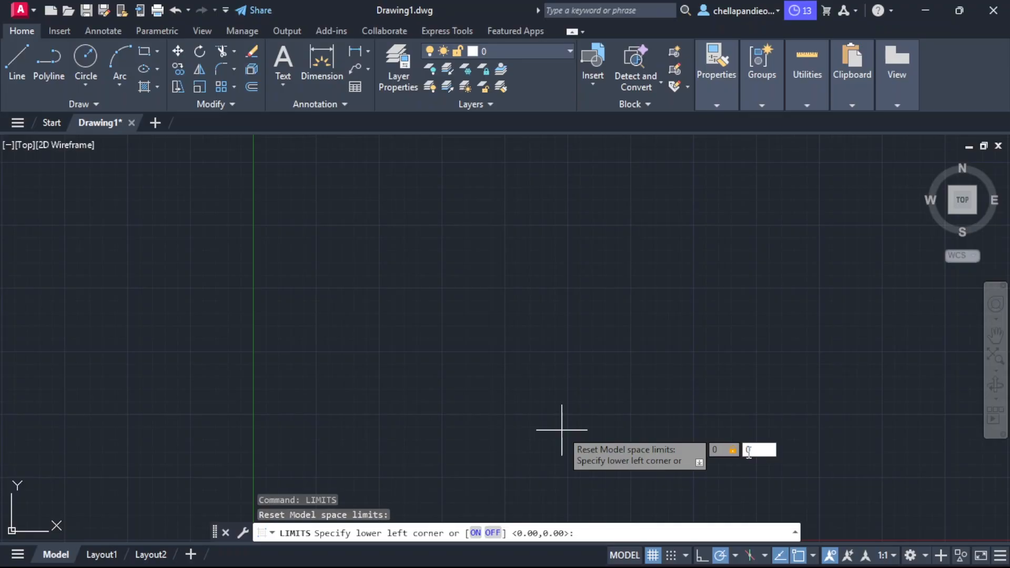
key("Return")
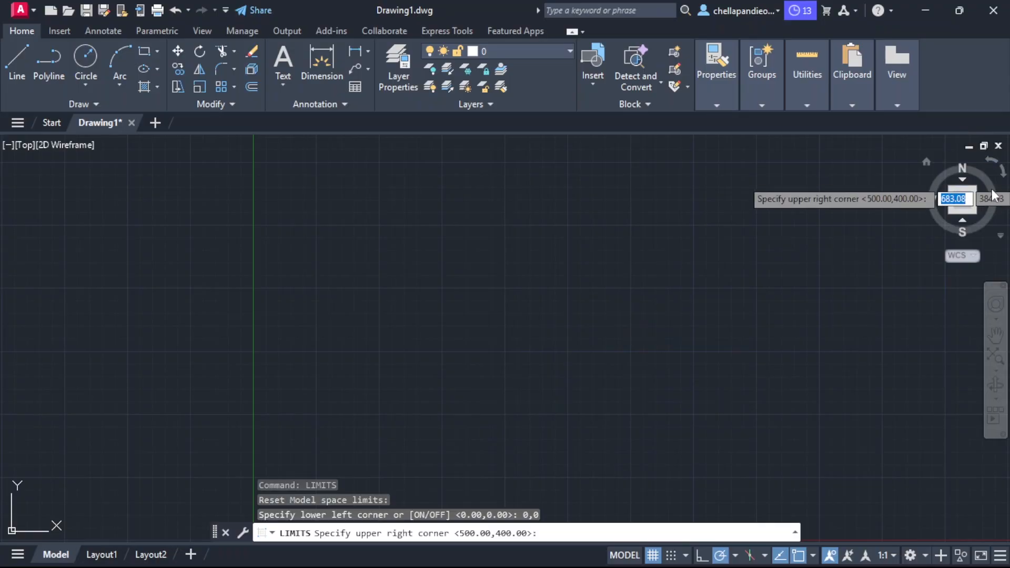
View the Paint notes again and set the upper right corner of the model space limits to 500,700
mouse_move(608, 563)
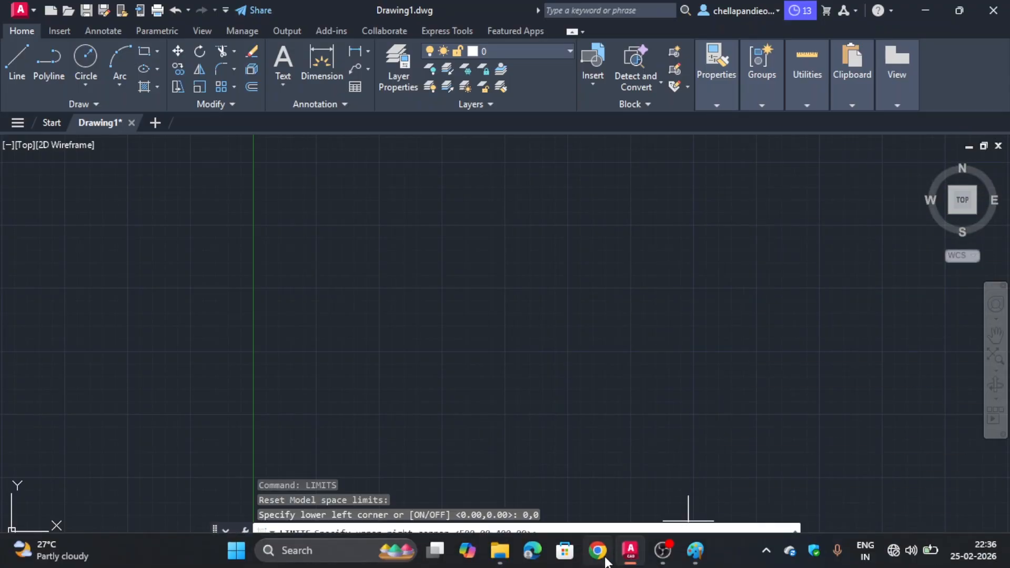
left_click(695, 551)
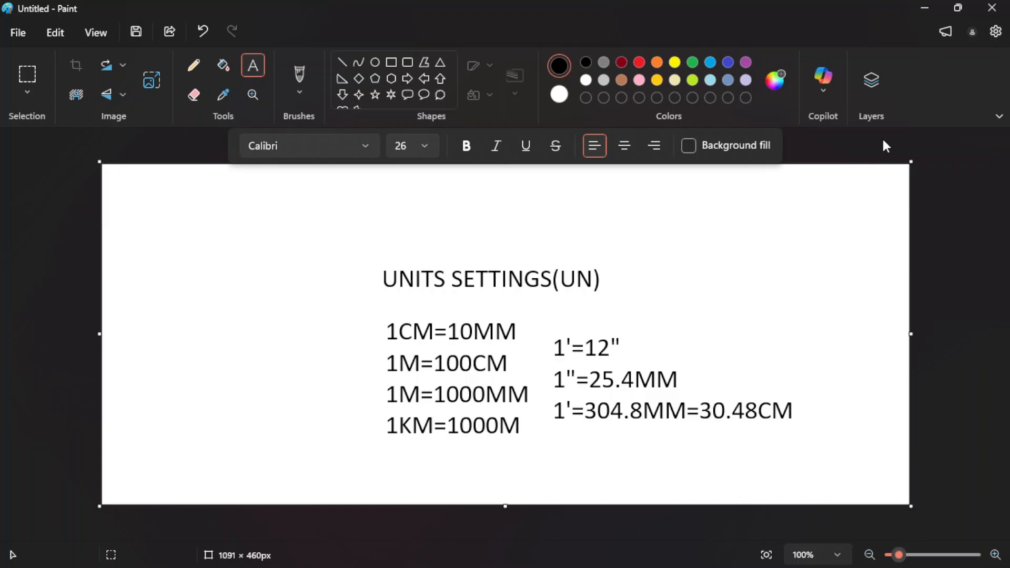
left_click(631, 551)
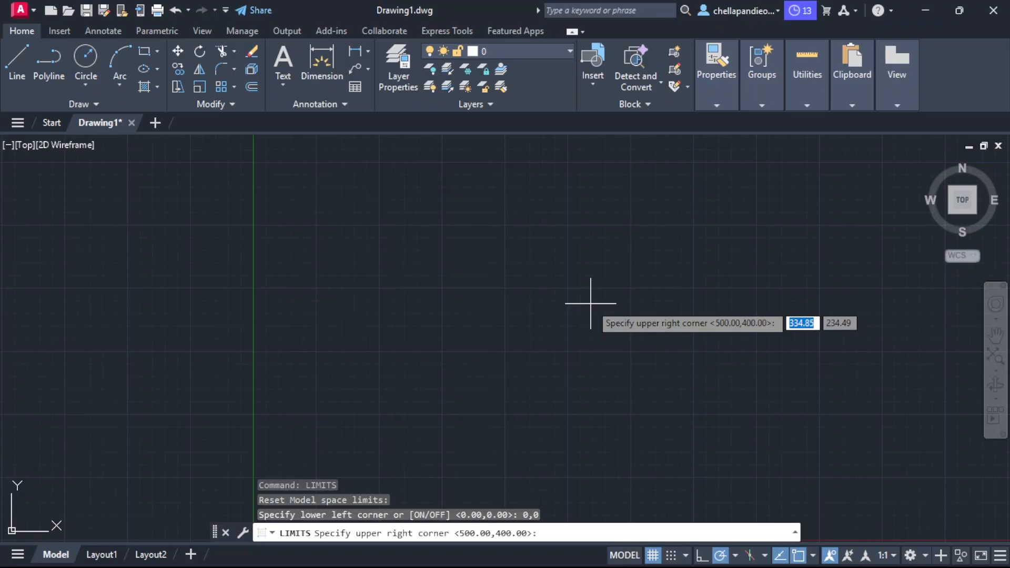
type("500")
key("Tab")
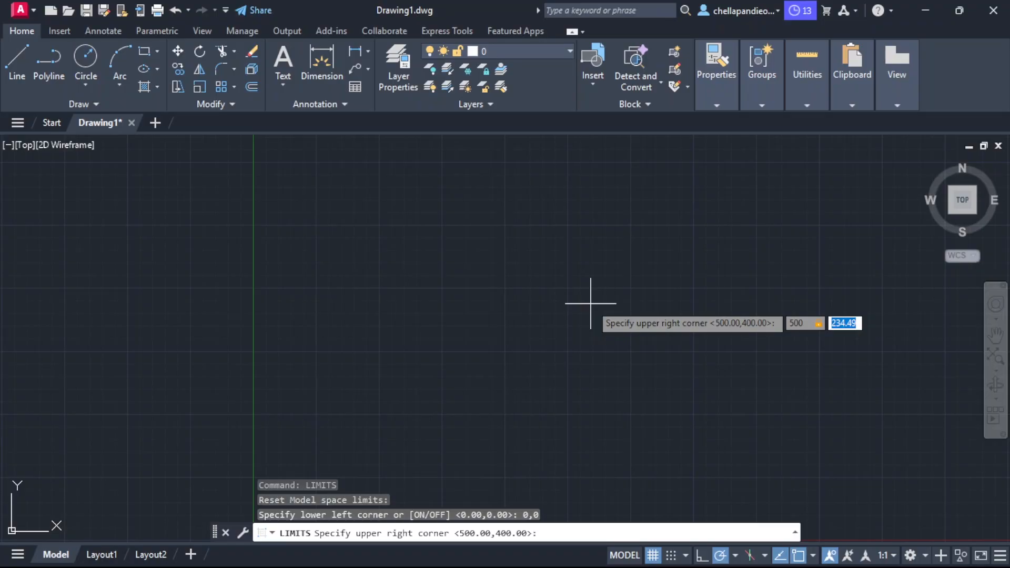
type("700")
key("Return")
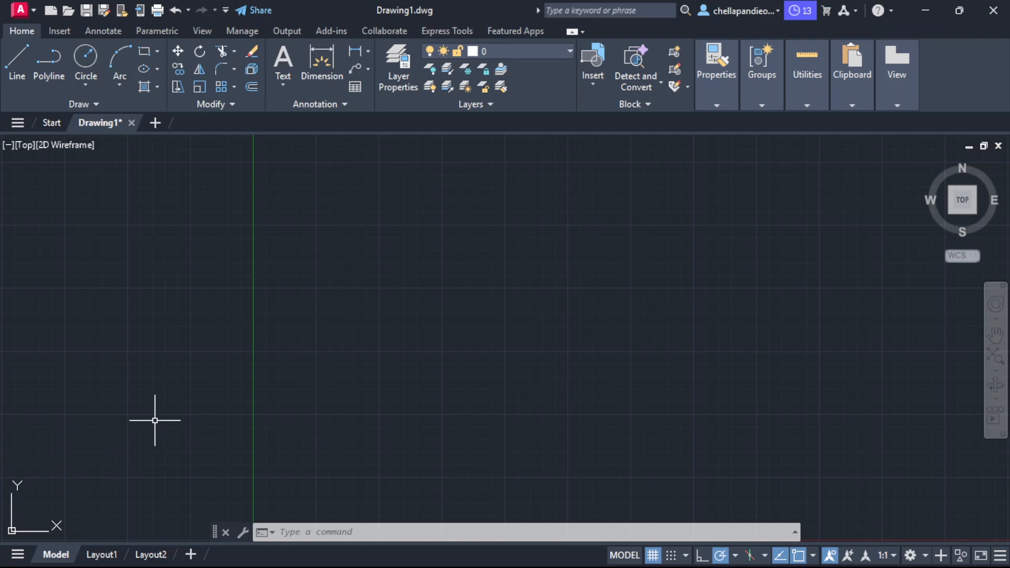
Zoom the drawing with the All option to fit the model space limits in the view
type("z")
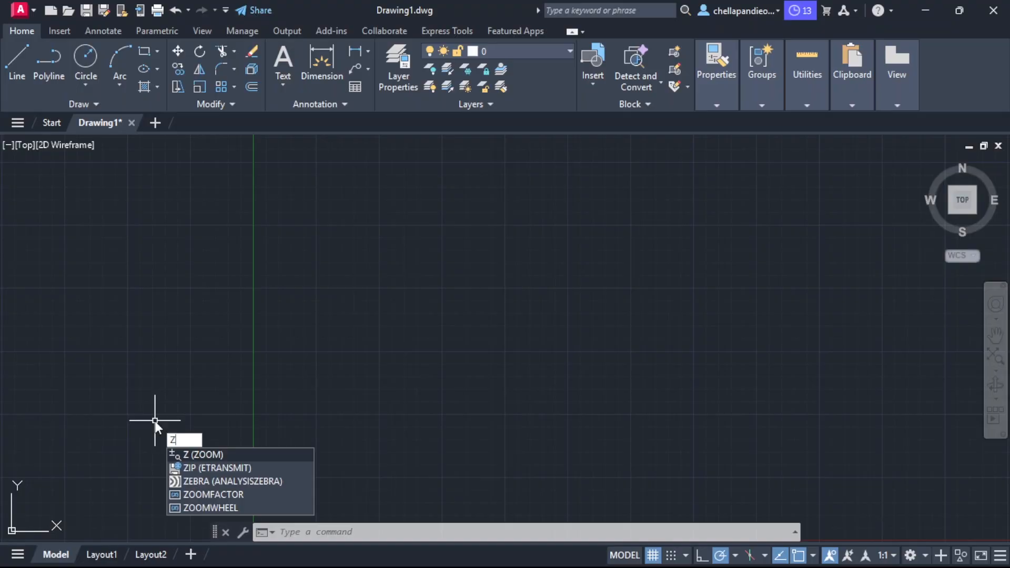
key("Return")
type("A")
key("Return")
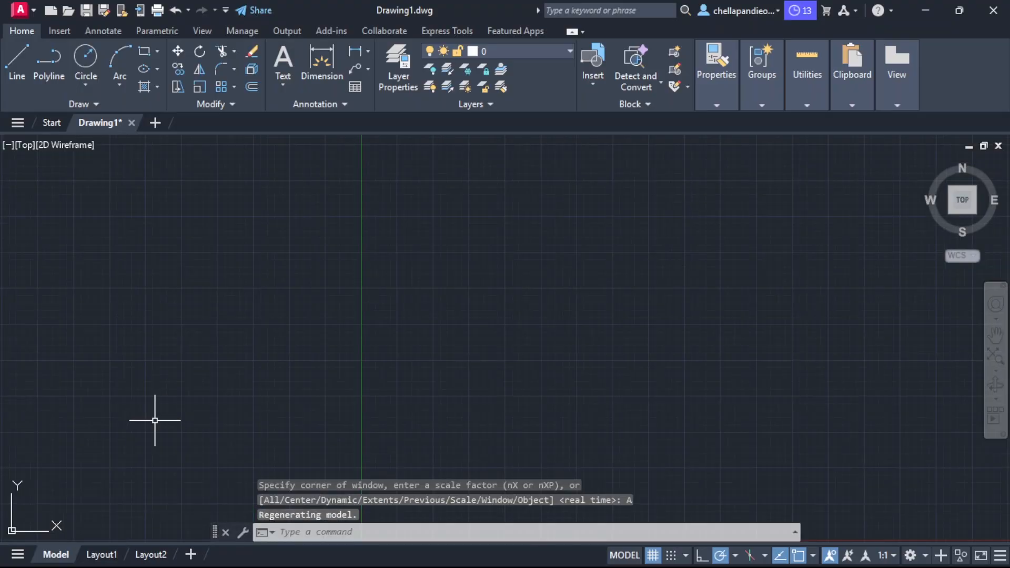